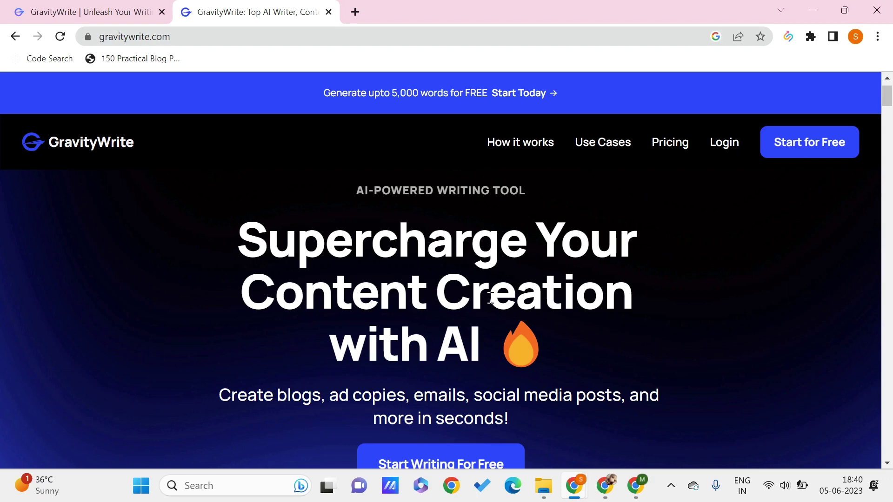
Step: Scroll through the page in the current browser tab
scroll(410, 384, "down", 2)
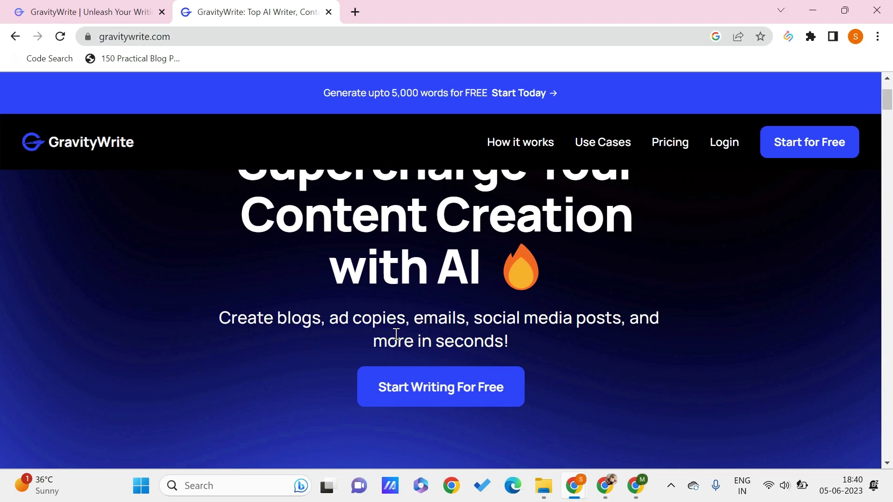
scroll(607, 303, "down", 10)
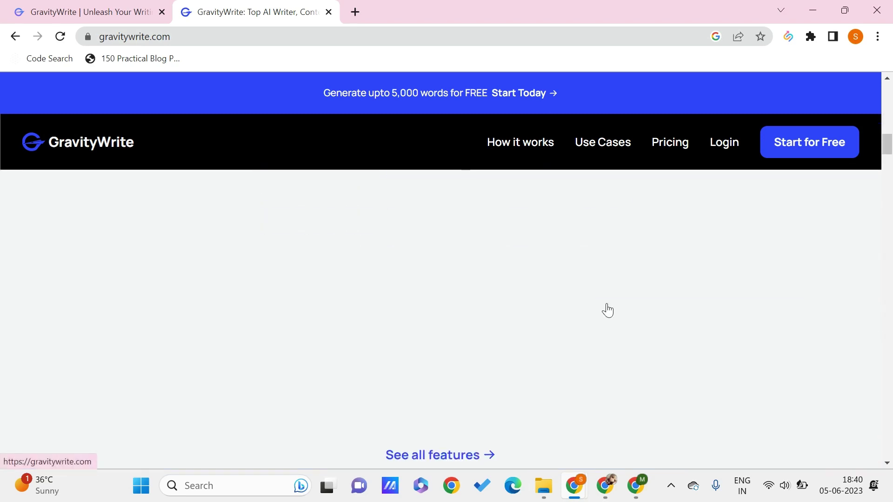
scroll(607, 310, "up", 6)
scroll(607, 310, "down", 1)
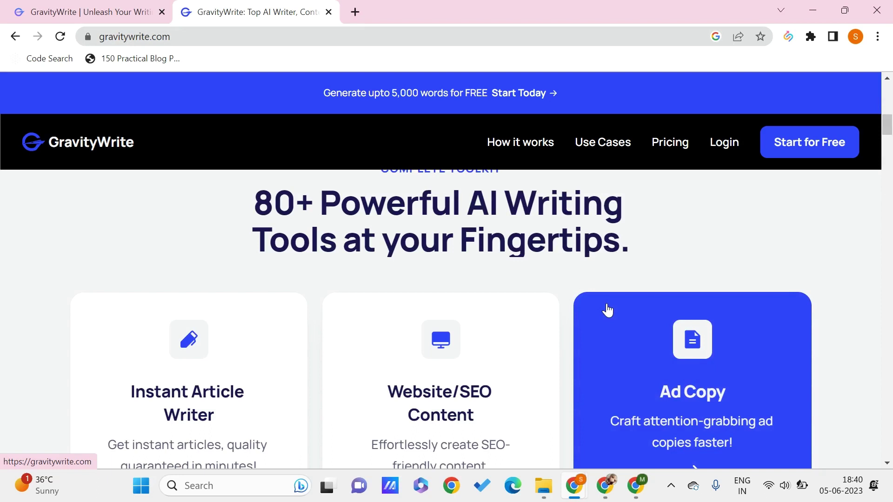
scroll(518, 323, "down", 4)
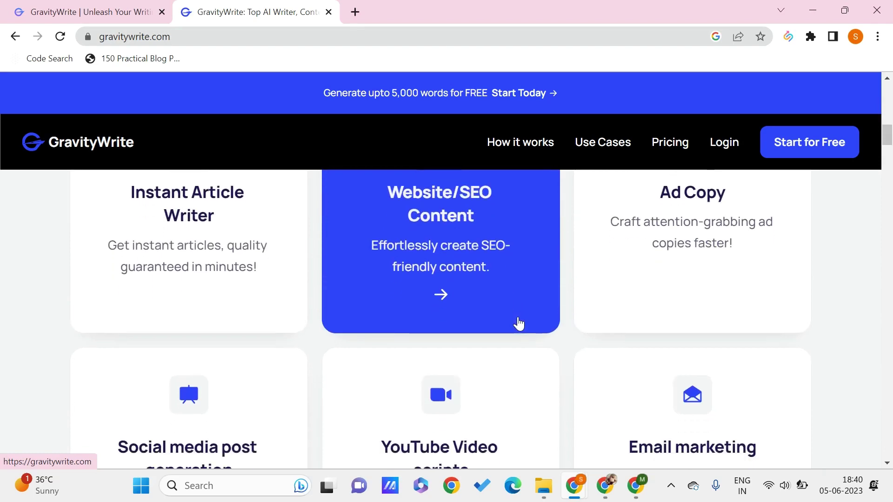
scroll(465, 318, "up", 5)
scroll(461, 284, "down", 1)
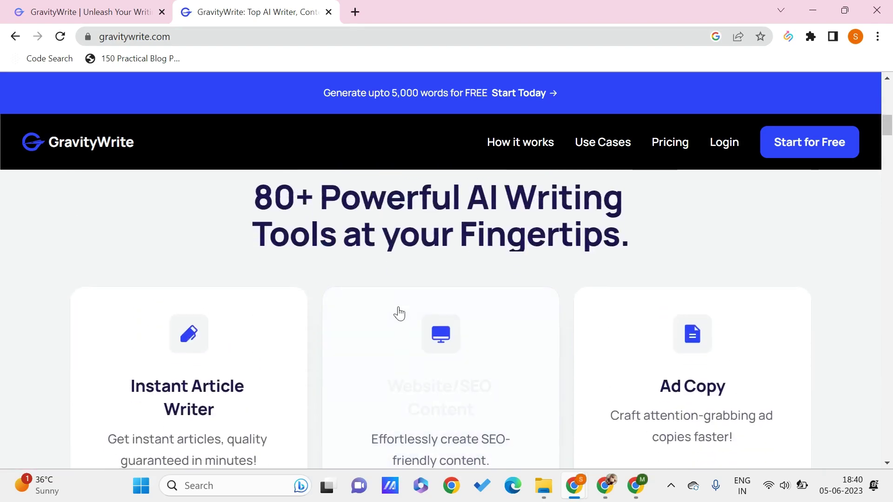
scroll(399, 312, "down", 2)
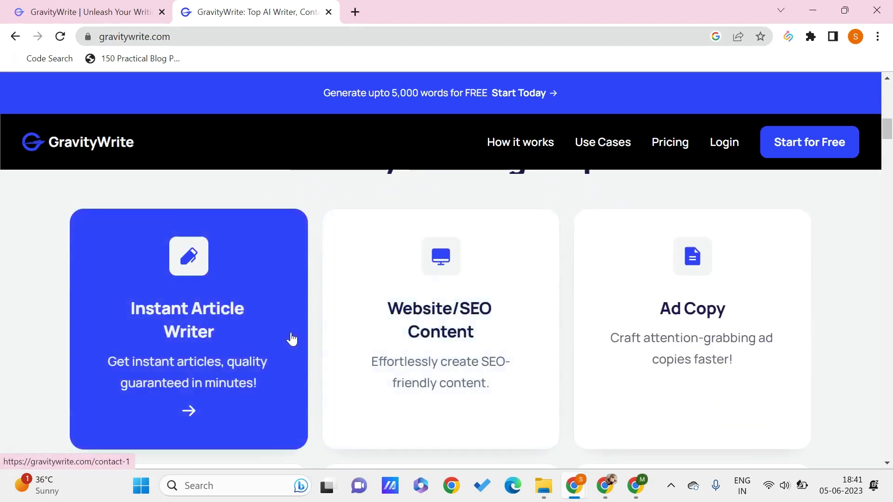
scroll(292, 339, "down", 2)
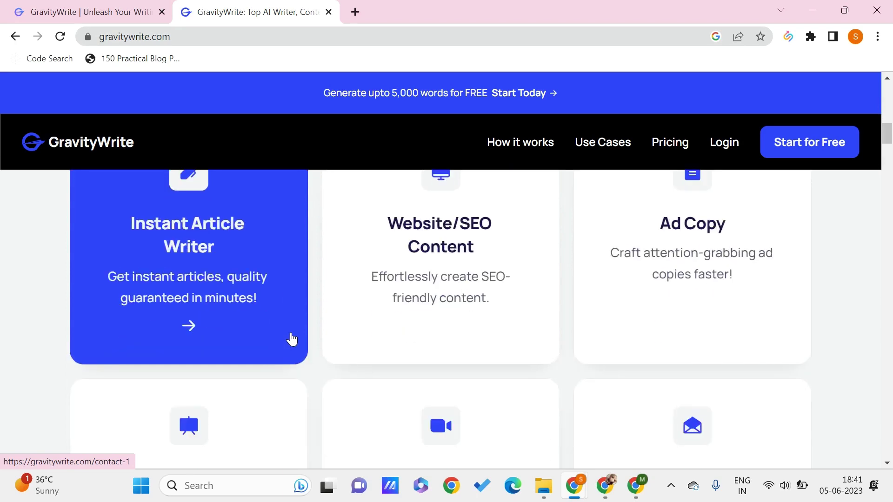
scroll(498, 351, "down", 5)
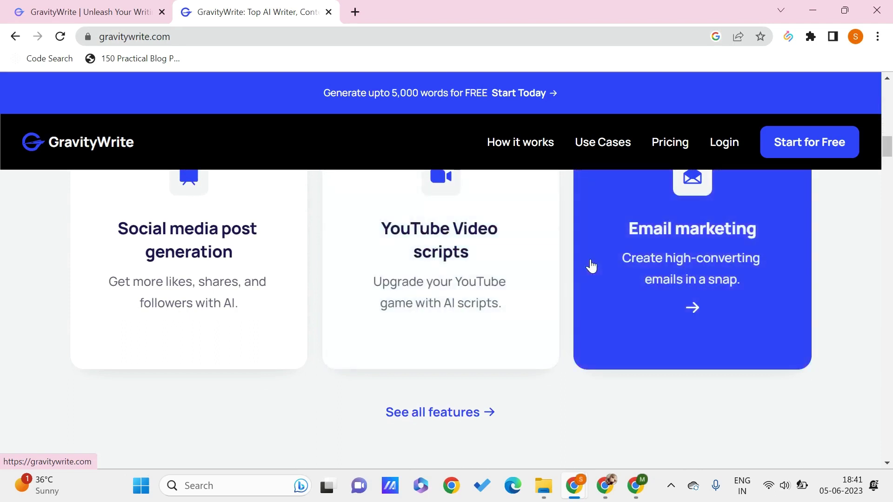
scroll(297, 274, "down", 7)
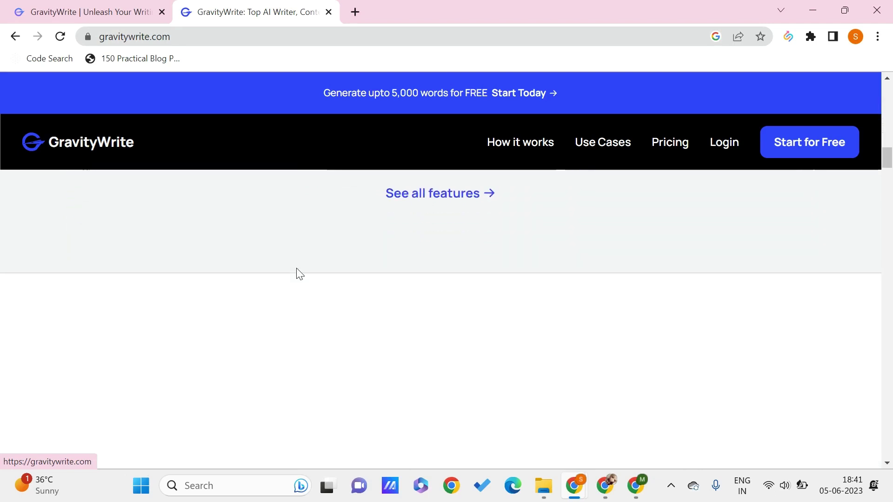
scroll(367, 288, "down", 12)
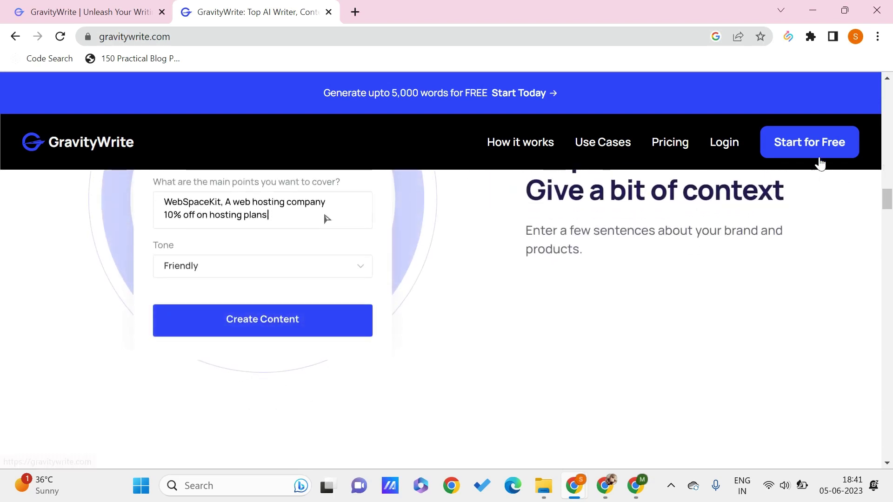
scroll(587, 308, "up", 4)
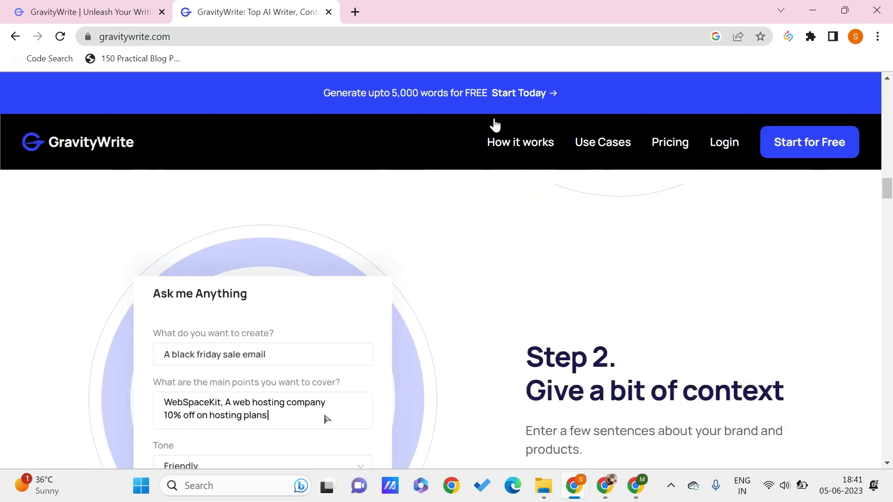
Step: Return to the GravityWrite dashboard and scroll its tool library down toward the Youtube category
left_click(54, 9)
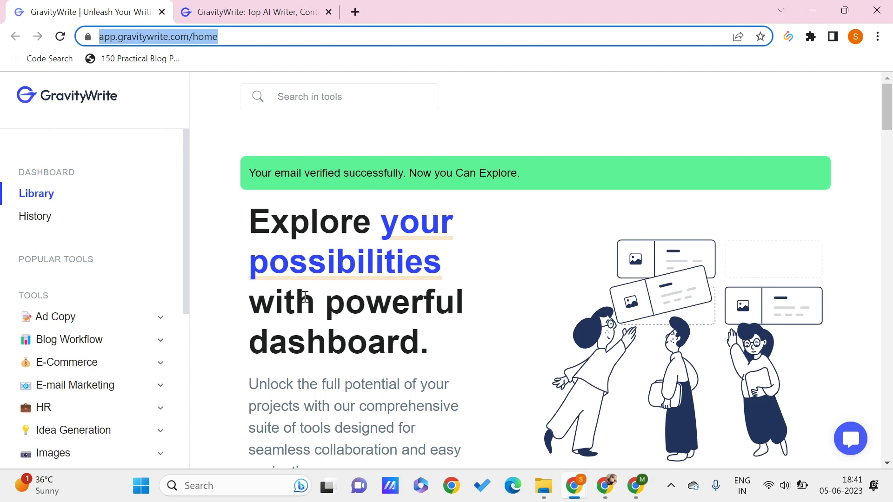
left_click(556, 283)
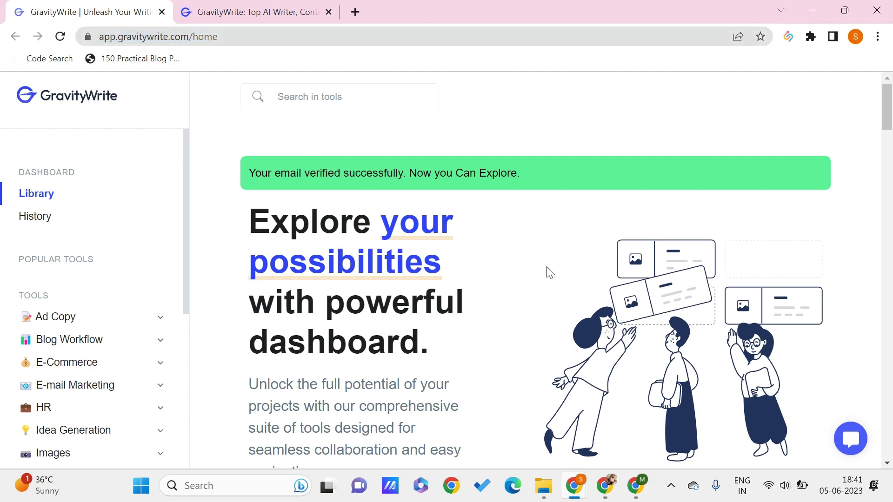
scroll(445, 288, "down", 5)
scroll(445, 293, "down", 4)
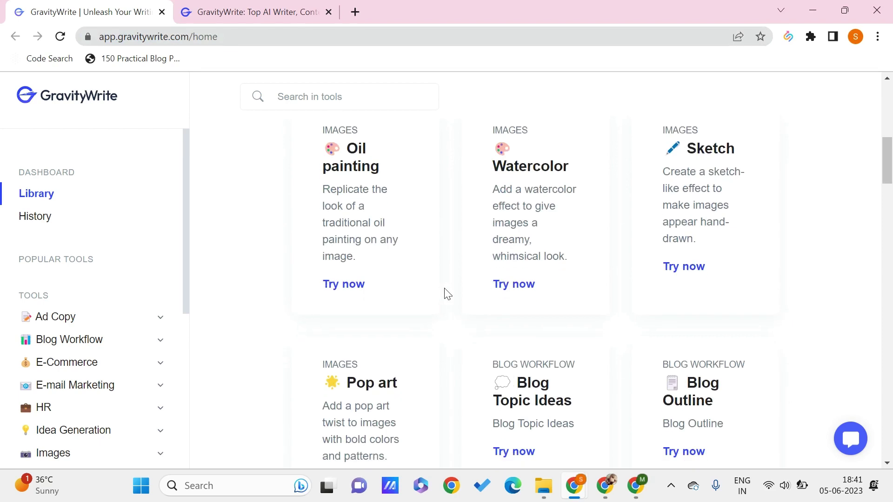
scroll(377, 233, "up", 6)
scroll(362, 195, "up", 2)
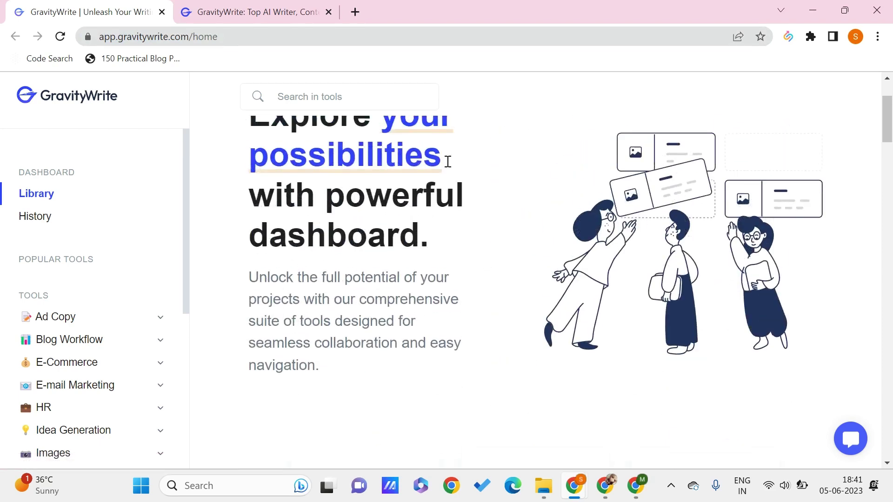
scroll(459, 209, "down", 6)
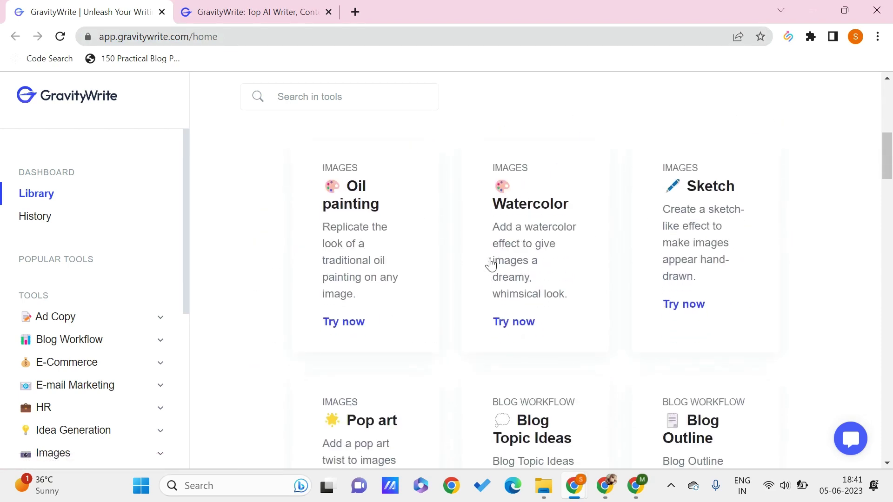
scroll(474, 259, "down", 4)
scroll(469, 242, "down", 2)
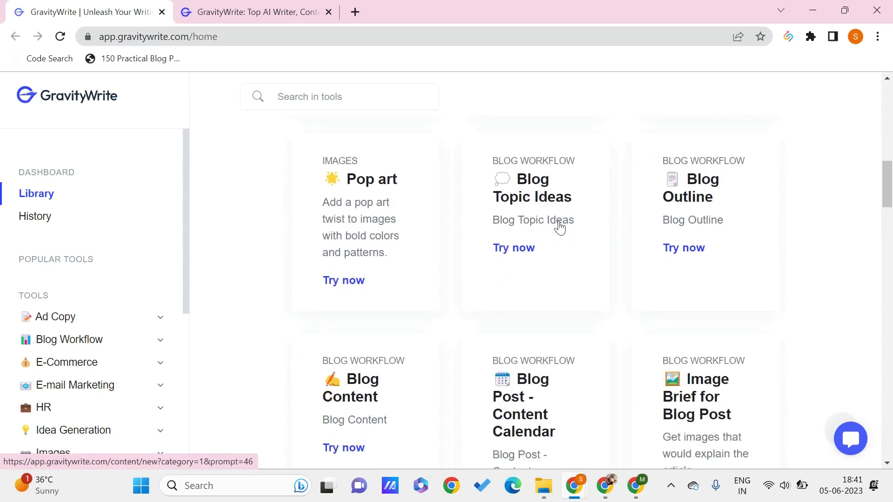
scroll(568, 254, "down", 4)
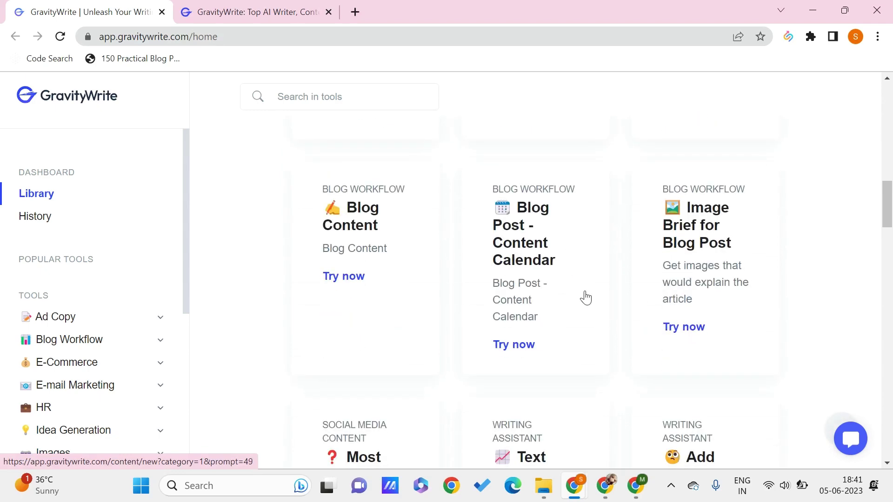
scroll(584, 297, "down", 5)
scroll(585, 298, "down", 4)
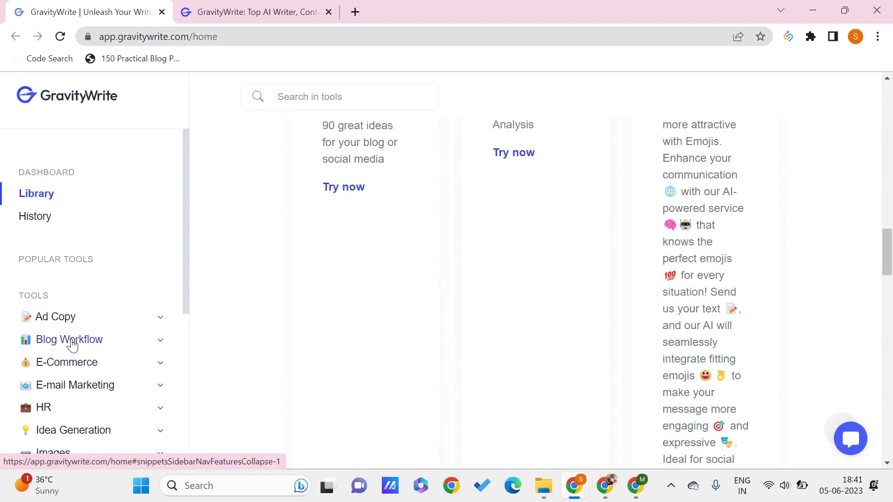
scroll(79, 344, "down", 1)
scroll(72, 344, "down", 1)
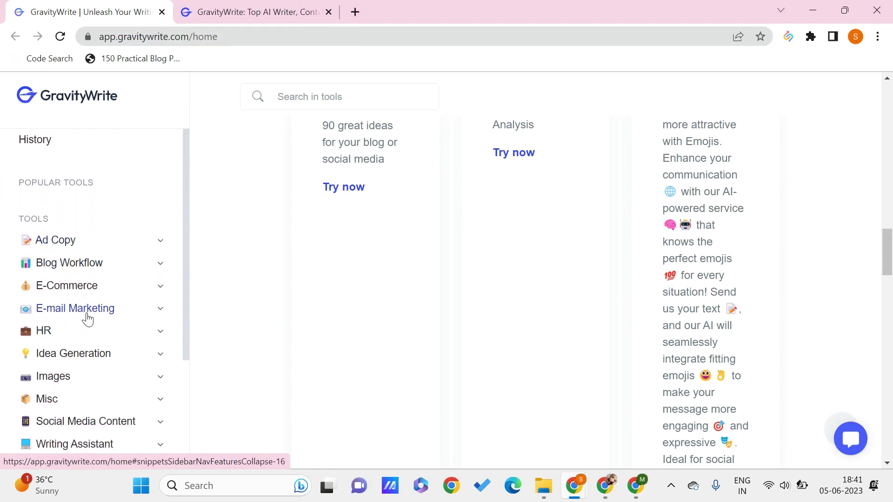
scroll(86, 315, "down", 1)
scroll(86, 319, "down", 2)
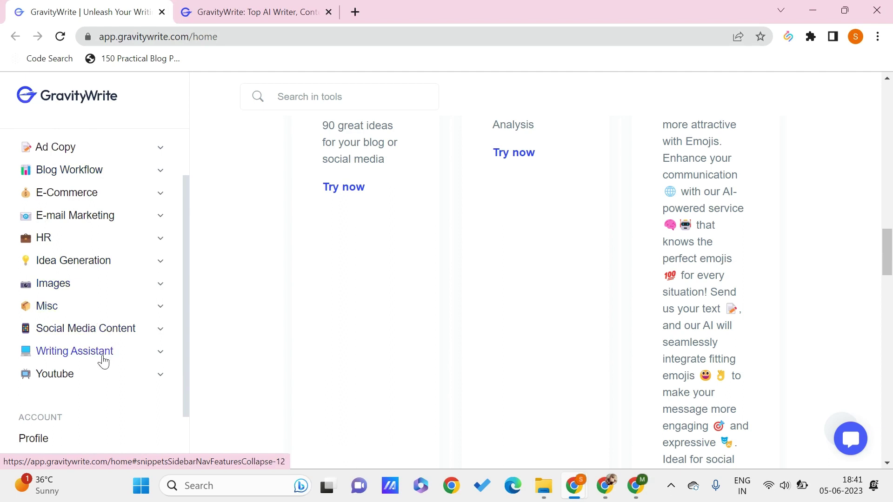
Step: Expand Youtube, open Description & Tags, log in with the saved account, and focus the title box
left_click(89, 374)
scroll(87, 398, "down", 2)
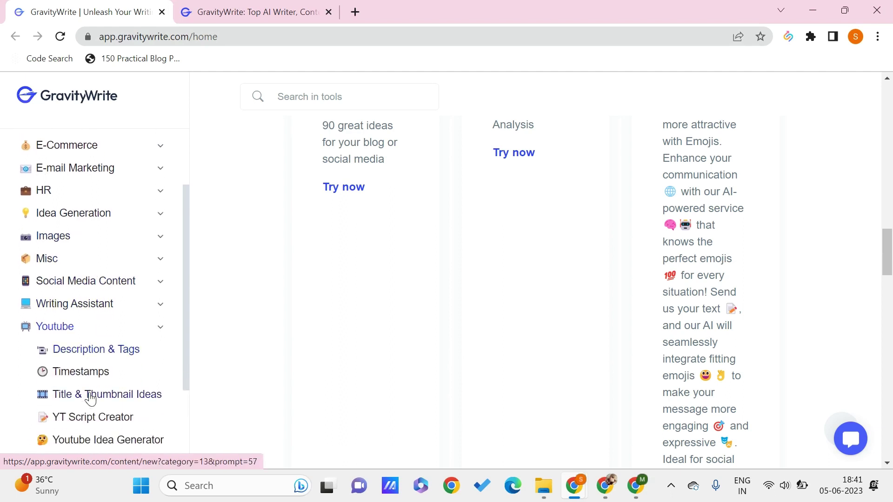
left_click(108, 352)
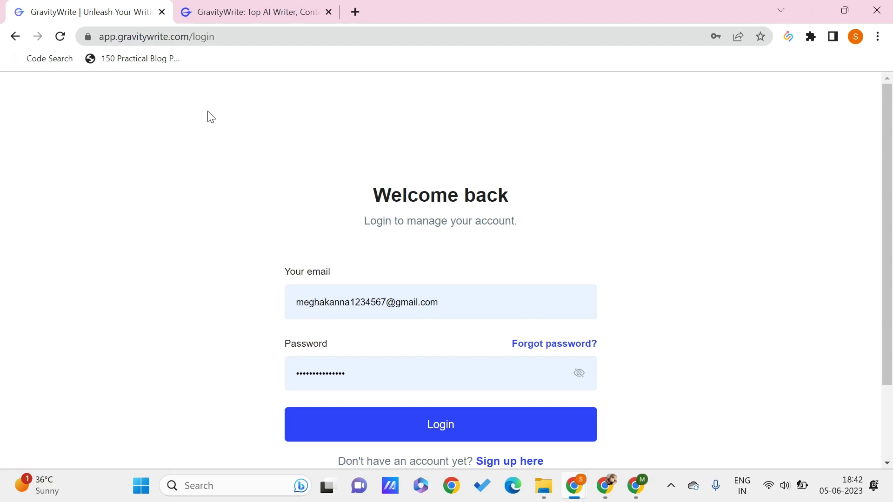
left_click(390, 424)
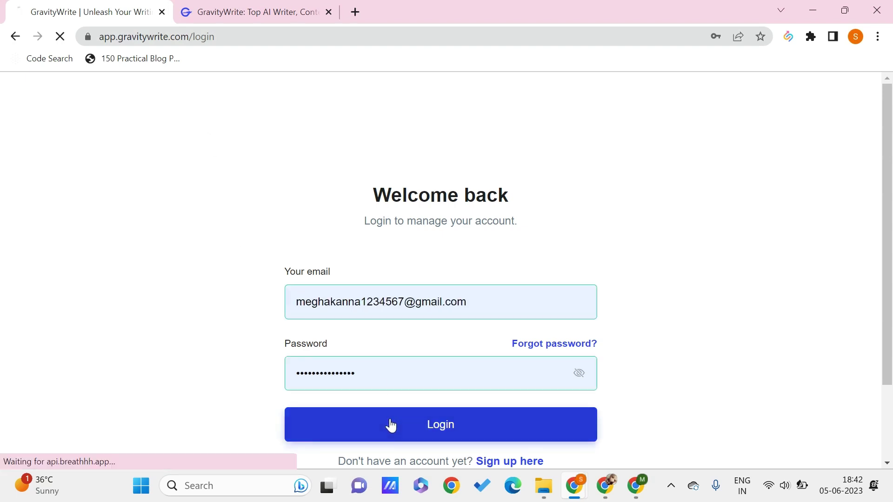
left_click(301, 272)
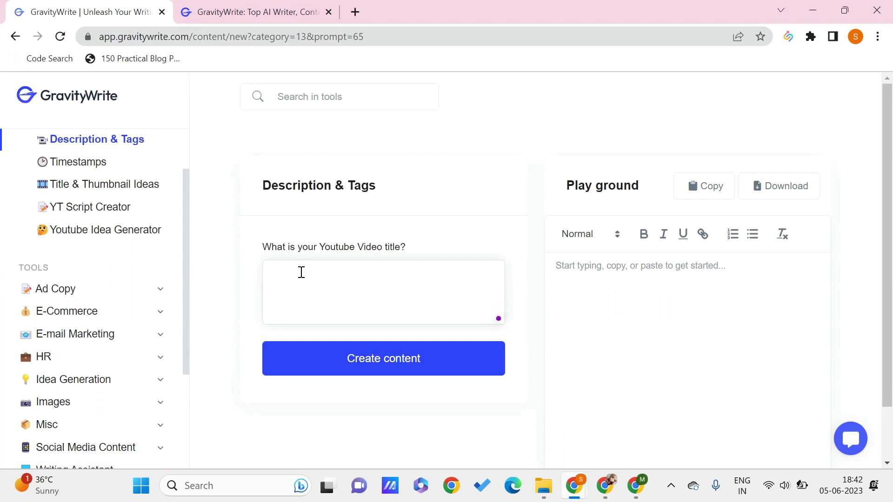
Step: Generate a description for the video title 'how to cook an idly'
type("how to cook")
left_click(368, 361)
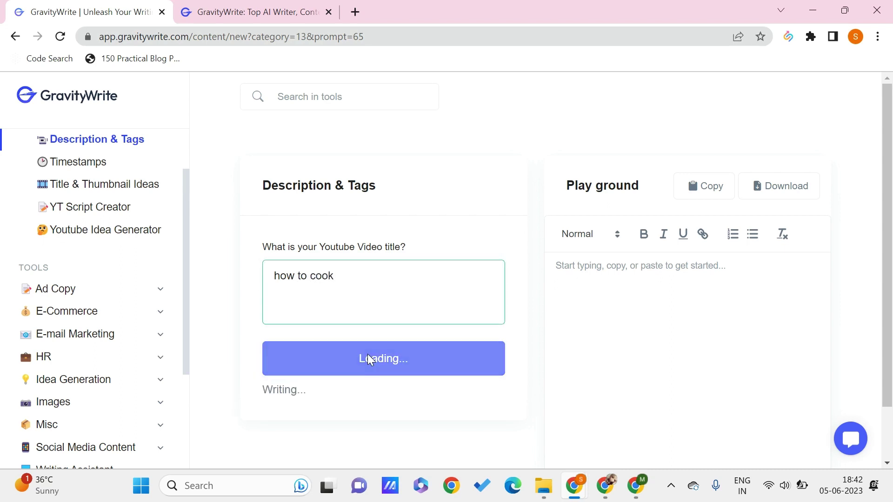
left_click(380, 274)
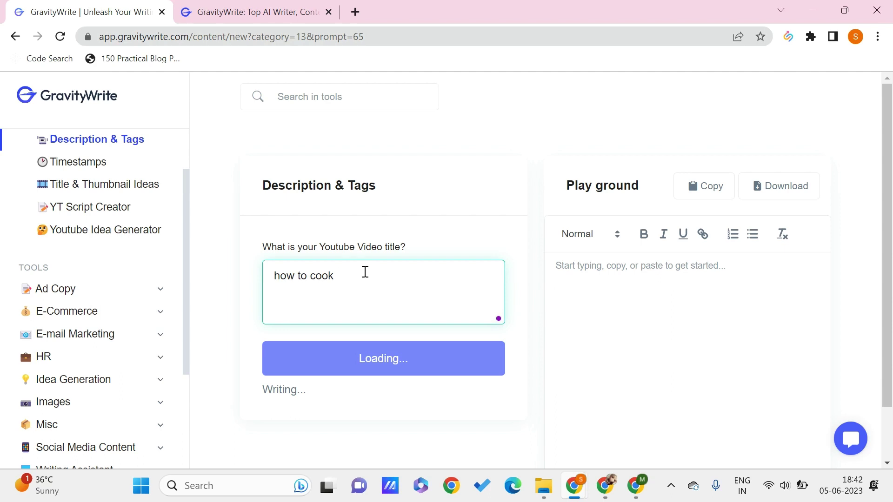
type("idly")
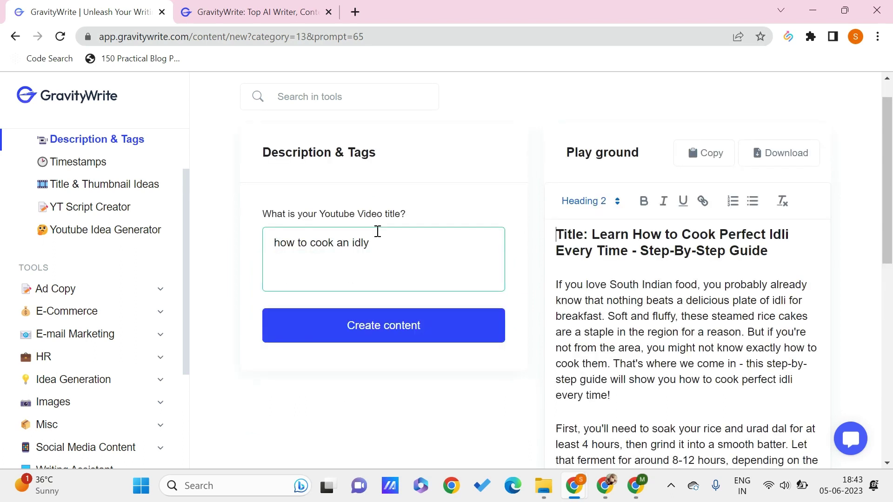
scroll(646, 321, "down", 1)
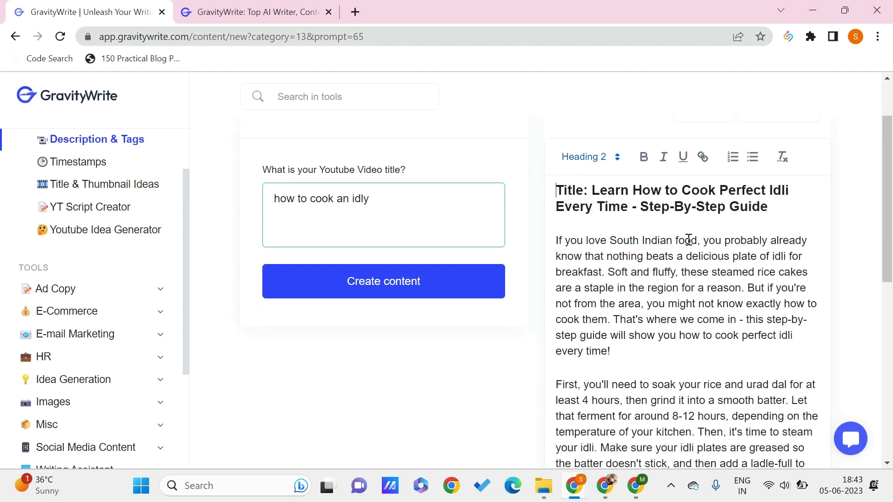
scroll(645, 329, "down", 5)
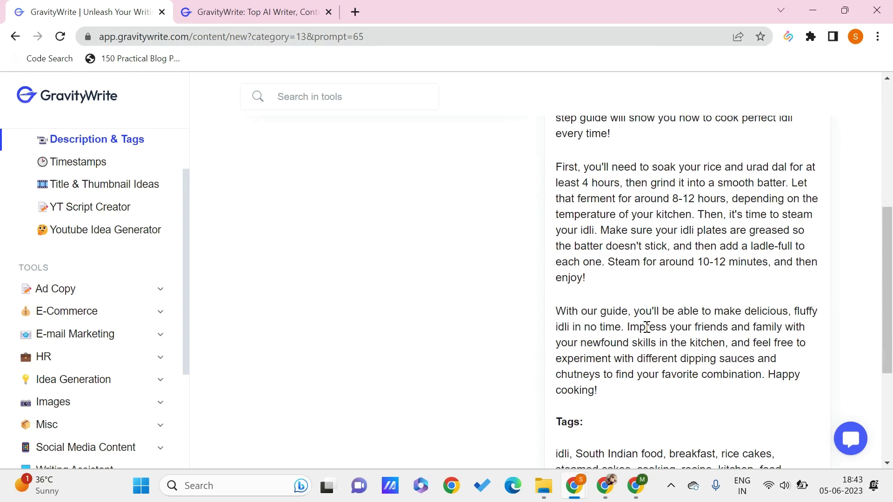
scroll(721, 246, "up", 5)
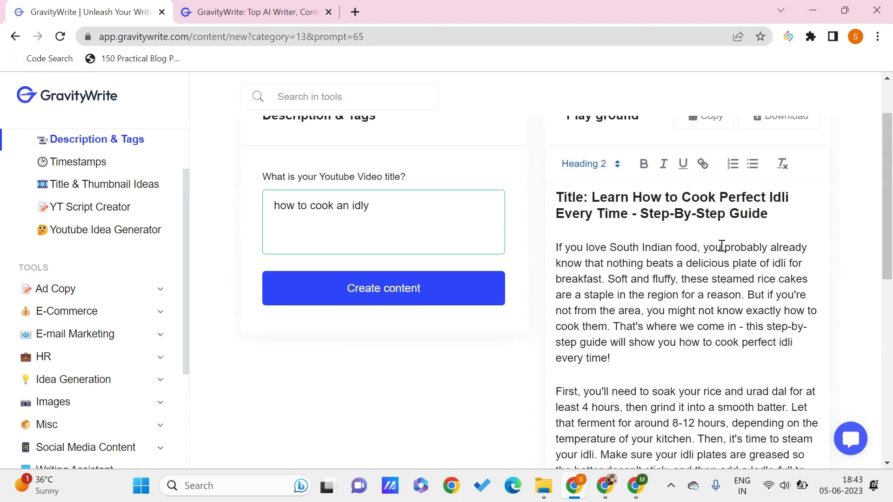
scroll(669, 244, "down", 7)
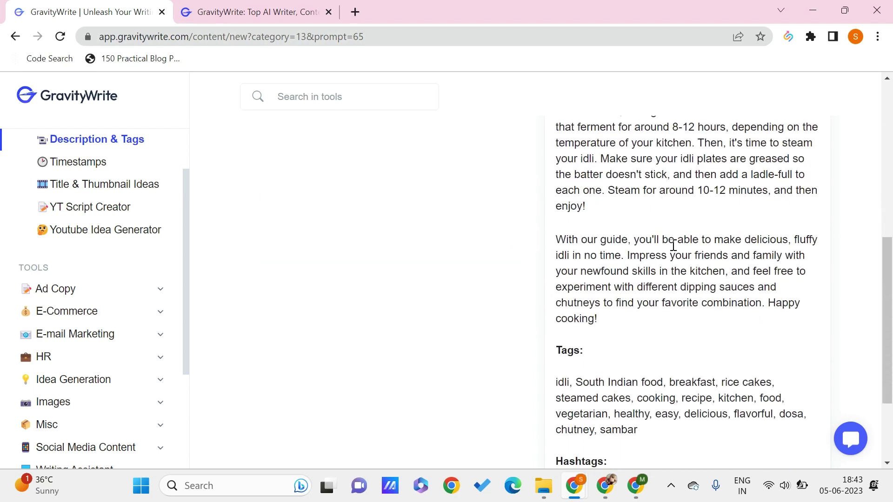
scroll(672, 245, "down", 3)
scroll(589, 175, "up", 2)
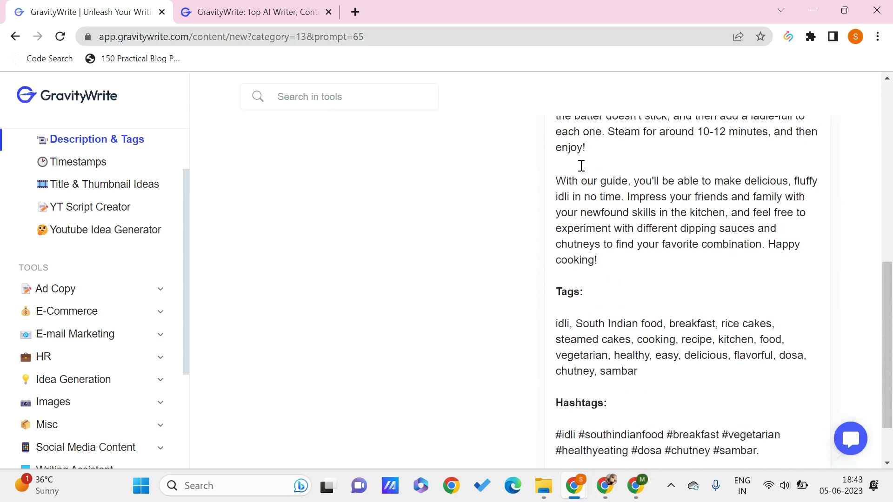
scroll(600, 209, "down", 2)
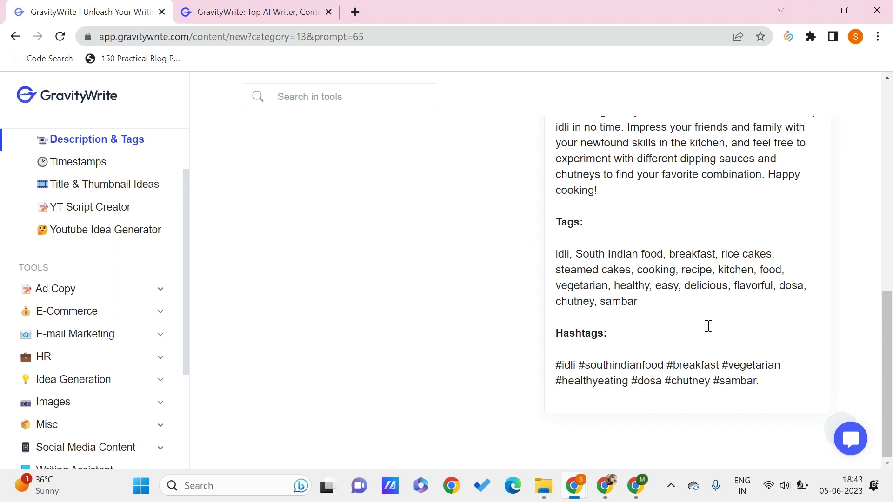
scroll(402, 282, "up", 10)
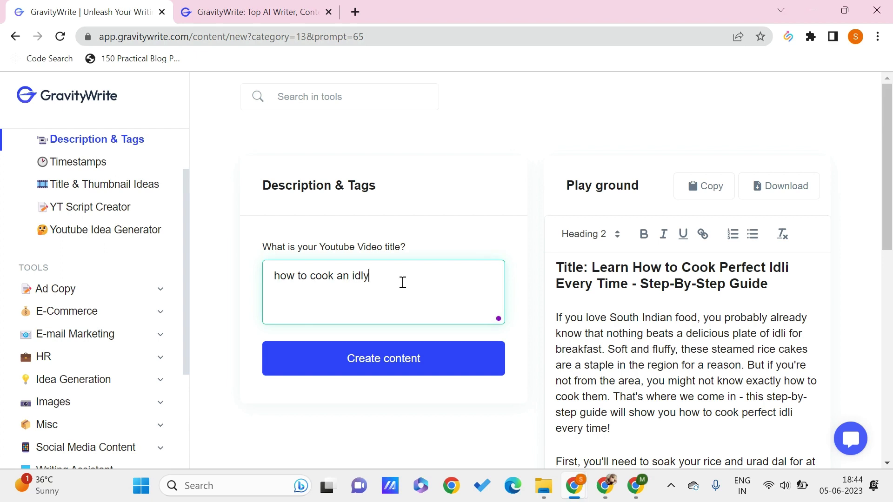
key("ctrl+a")
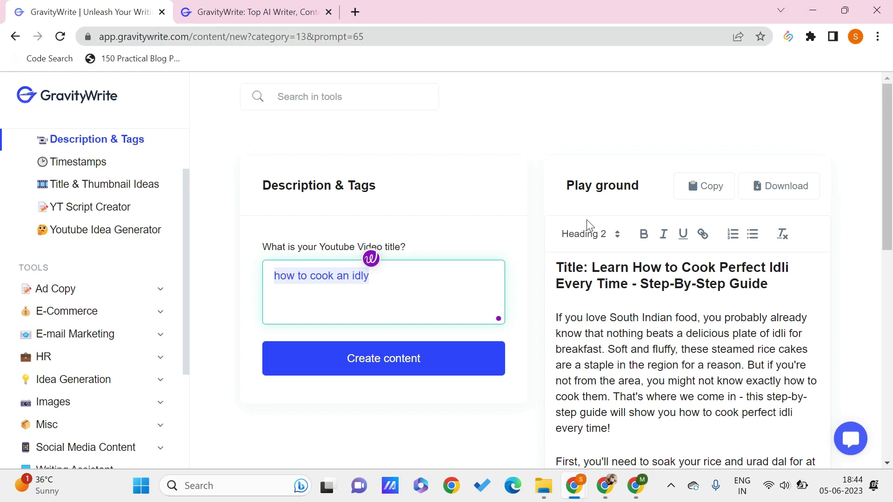
Step: Show the transcript panel for the AI tools video on YouTube
key("alt+Tab")
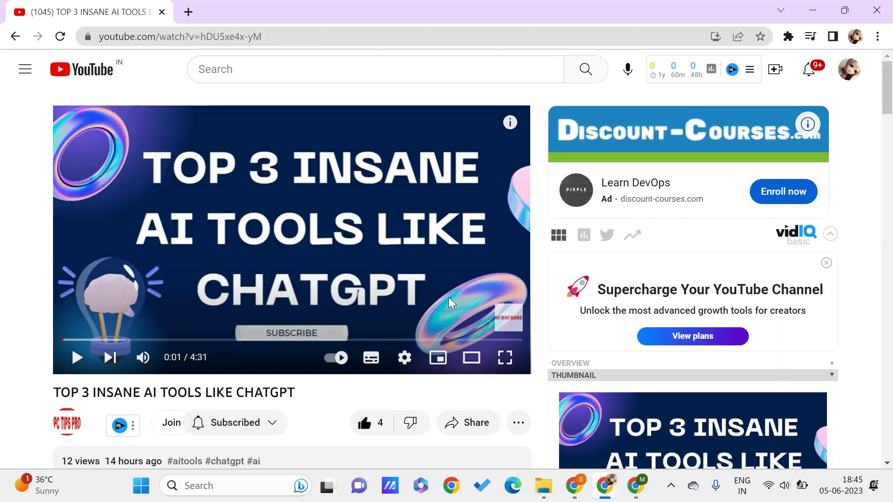
scroll(422, 303, "down", 2)
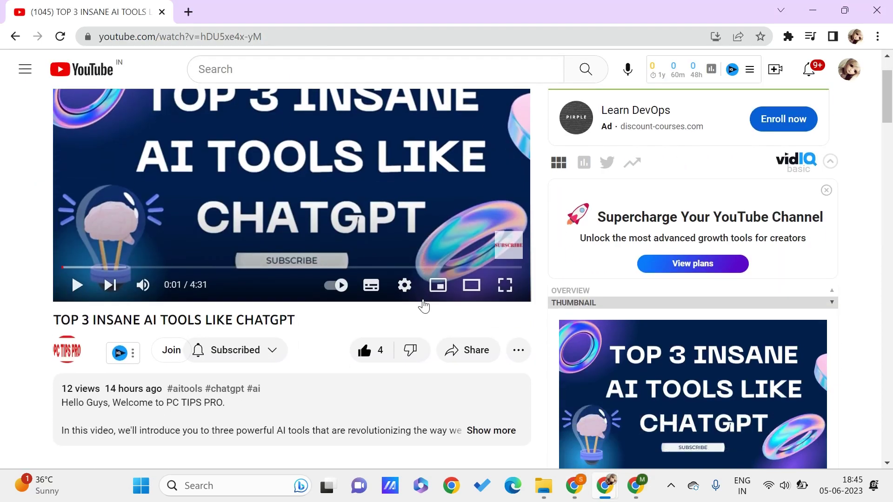
left_click(522, 353)
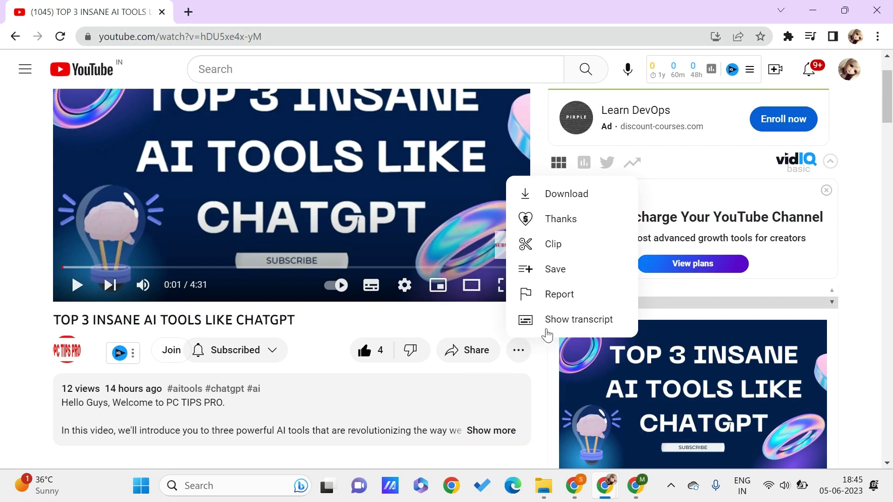
left_click(571, 320)
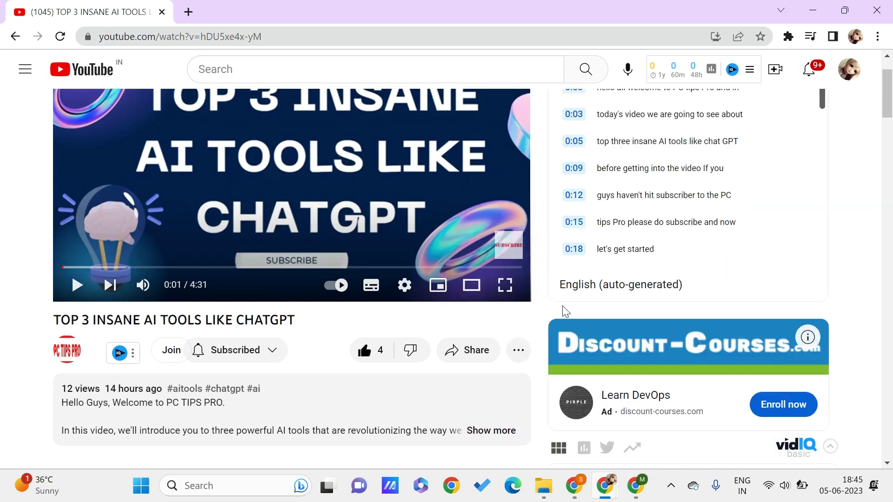
scroll(711, 168, "up", 2)
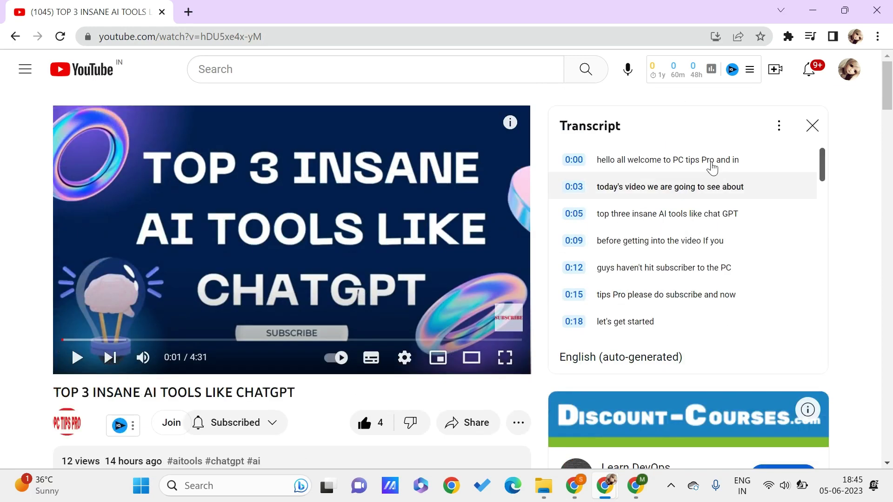
left_click(778, 126)
left_click(717, 126)
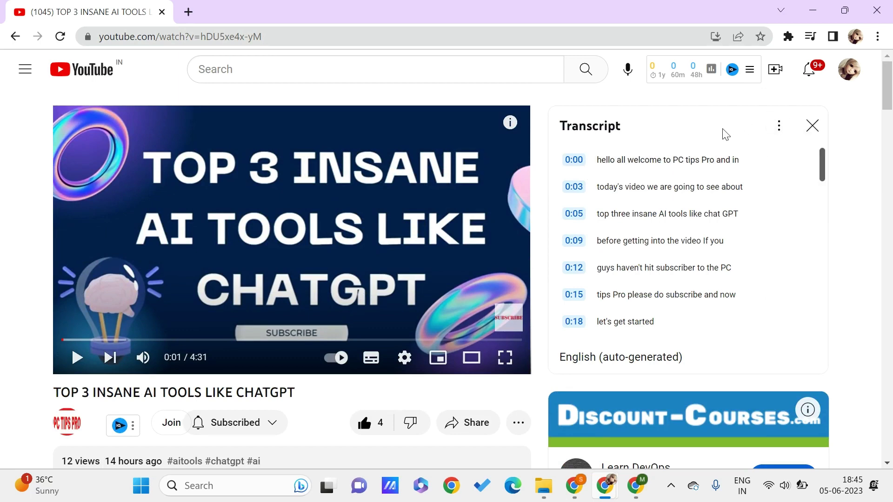
Step: Select the transcript lines from the first one at 0:00 downward
key("ctrl+a")
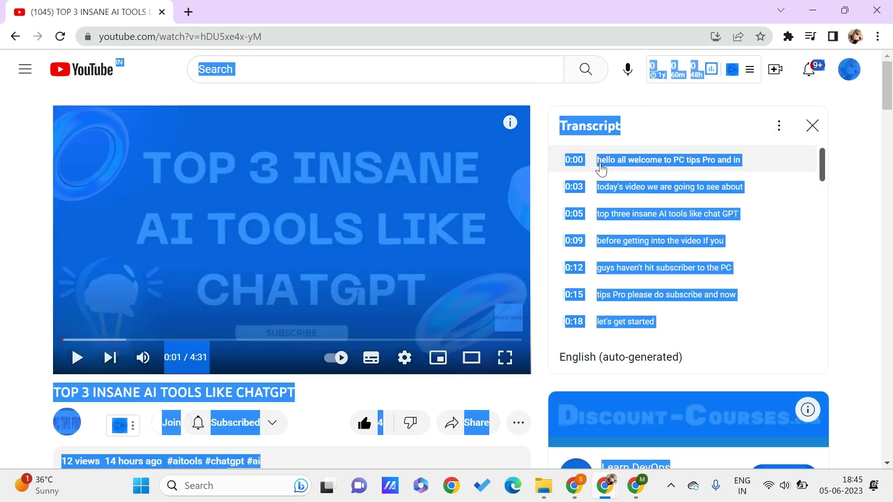
left_click(600, 167)
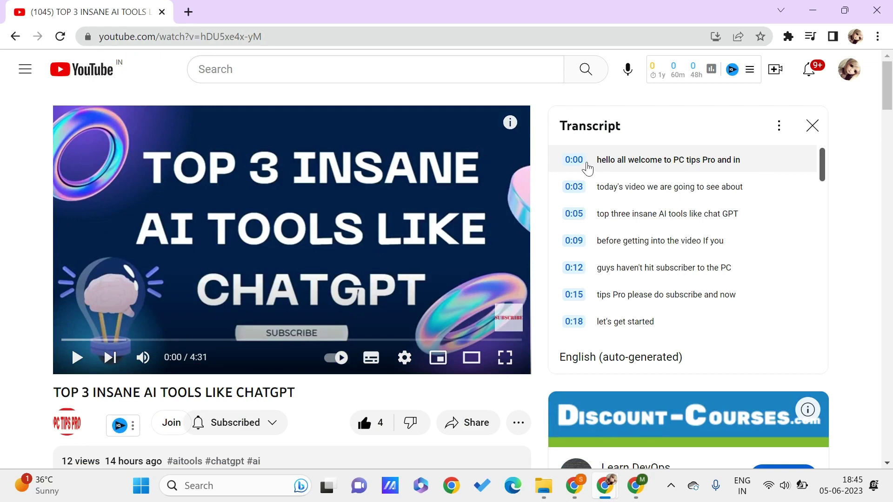
left_click_drag(595, 159, 709, 359)
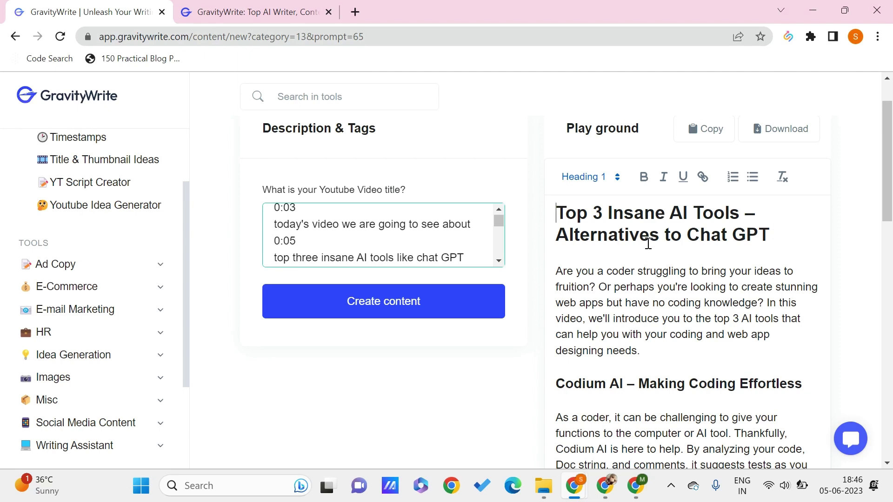
Step: Scroll the generated AI tools description down to its keywords and hashtags ending in #PCTipsPro
scroll(600, 262, "down", 15)
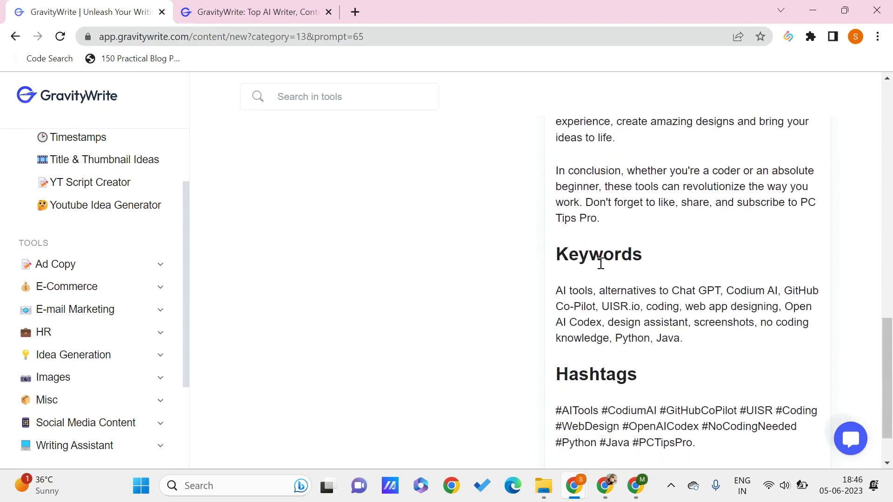
scroll(600, 262, "down", 2)
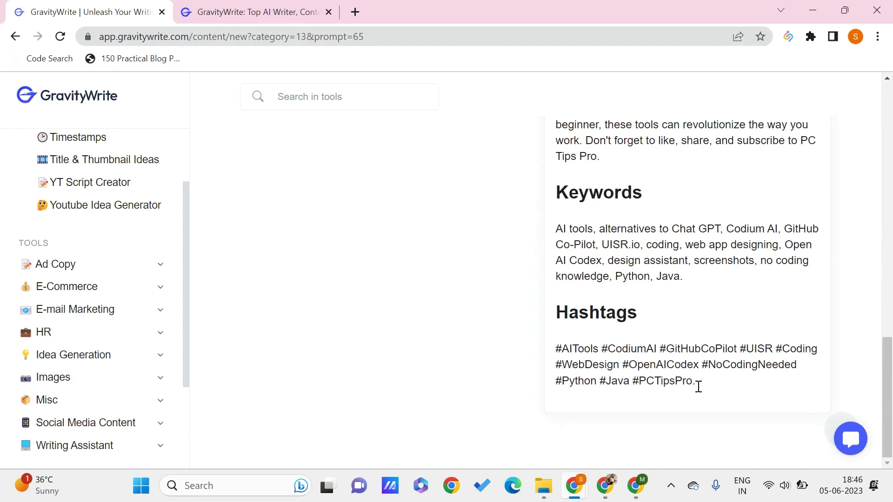
scroll(584, 253, "up", 9)
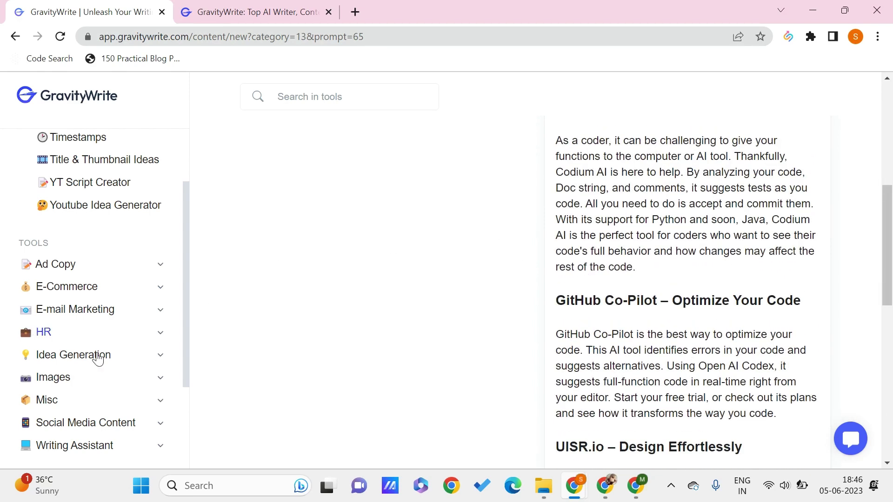
Step: Expand Idea Generation in the sidebar to reveal Domain Name Ideas
scroll(95, 358, "down", 1)
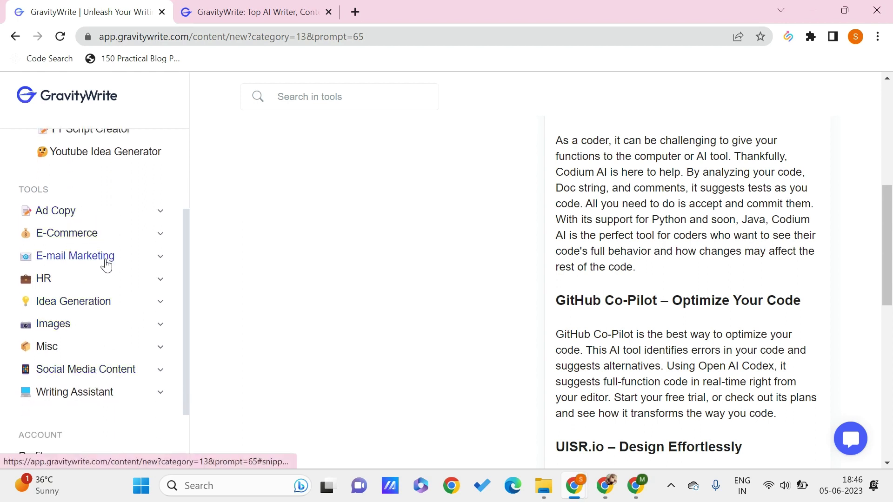
left_click(99, 305)
scroll(94, 379, "down", 3)
scroll(120, 297, "up", 3)
scroll(120, 300, "up", 5)
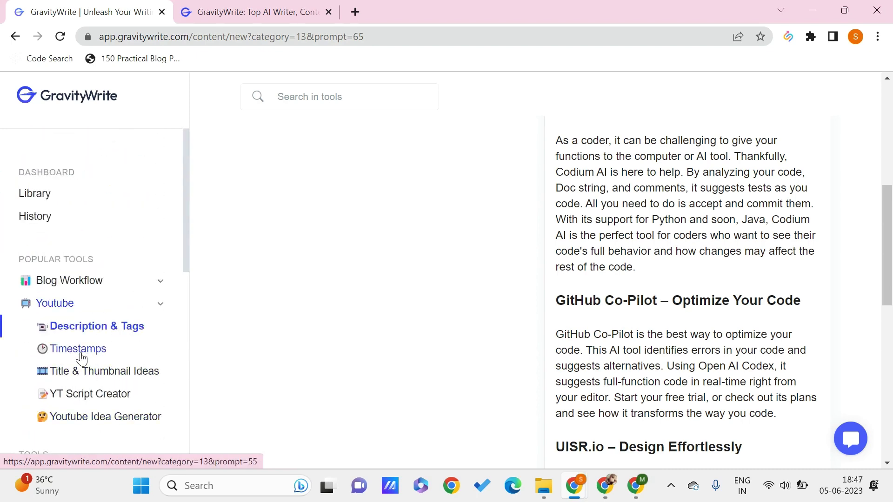